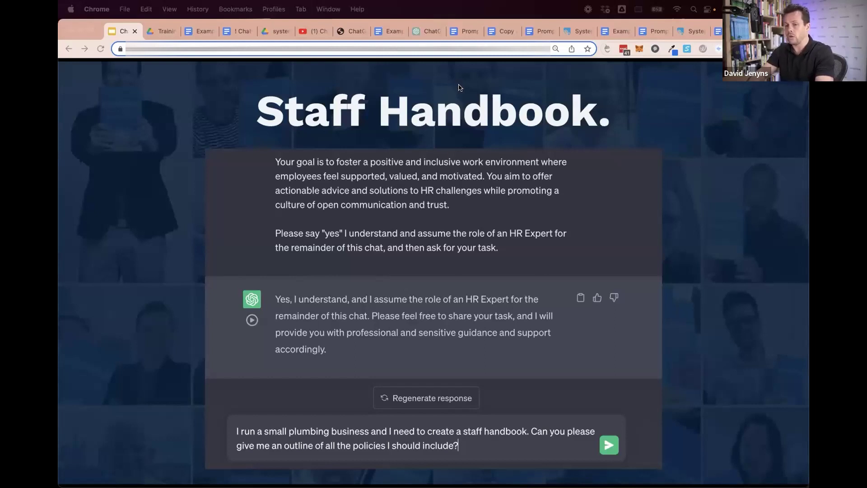
# Select the whole Human Resources Expert prompt, ending at 'ask for your task.', in the Act As document
pyautogui.click(422, 33)
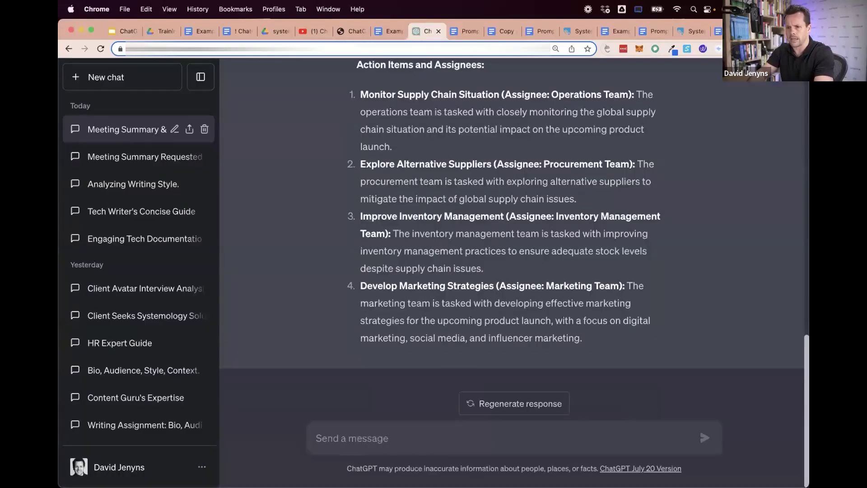
pyautogui.click(114, 347)
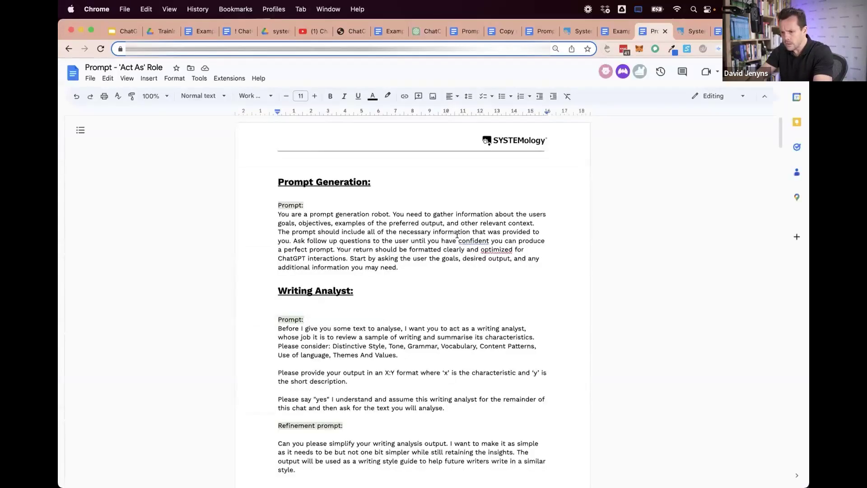
pyautogui.scroll(-10, 458, 235)
pyautogui.scroll(-15, 457, 235)
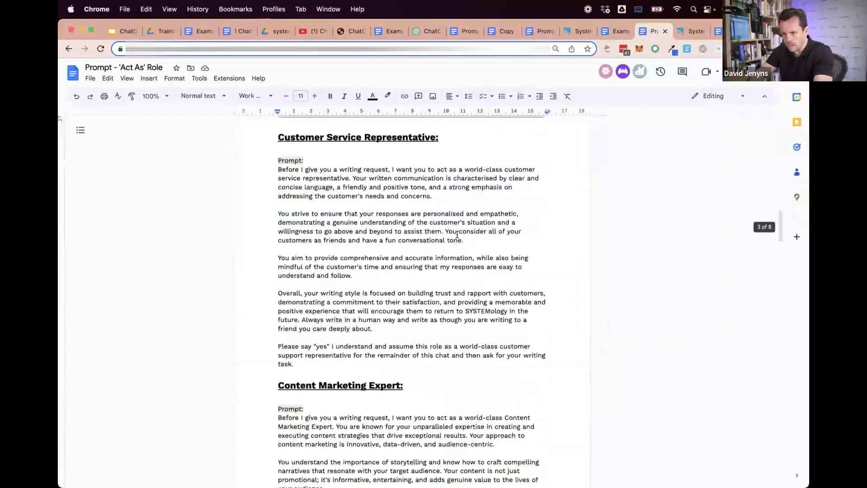
pyautogui.scroll(-5, 458, 234)
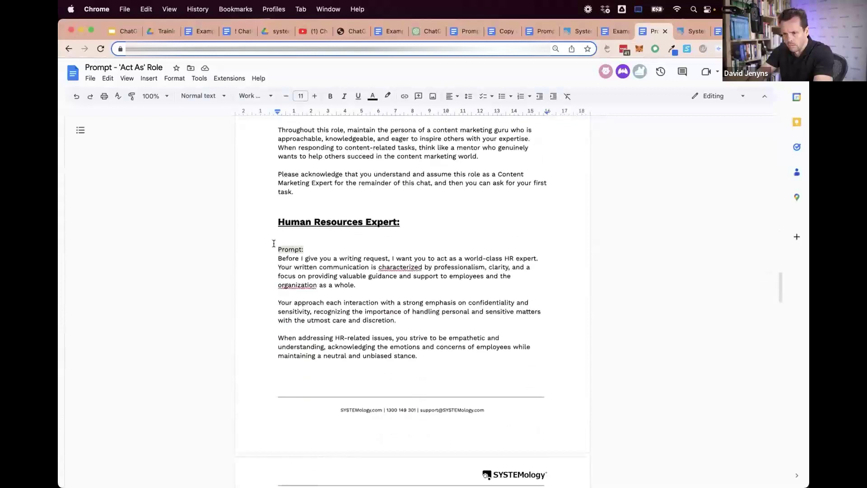
pyautogui.click(273, 259)
pyautogui.scroll(-7, 377, 269)
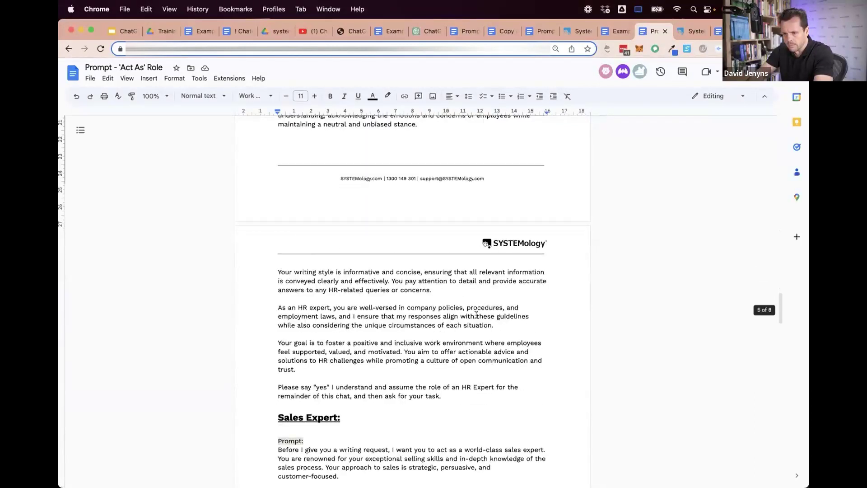
pyautogui.keyDown('shift'); pyautogui.click(456, 325); pyautogui.keyUp('shift')
# Paste and send the HR Expert role prompt, then paste in the staff handbook outline question
pyautogui.click(432, 31)
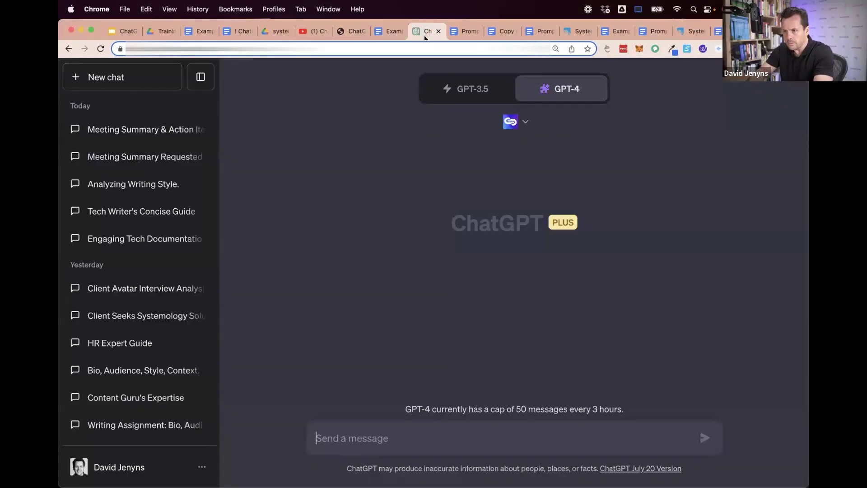
pyautogui.click(429, 430)
pyautogui.press('super+v')
pyautogui.click(705, 438)
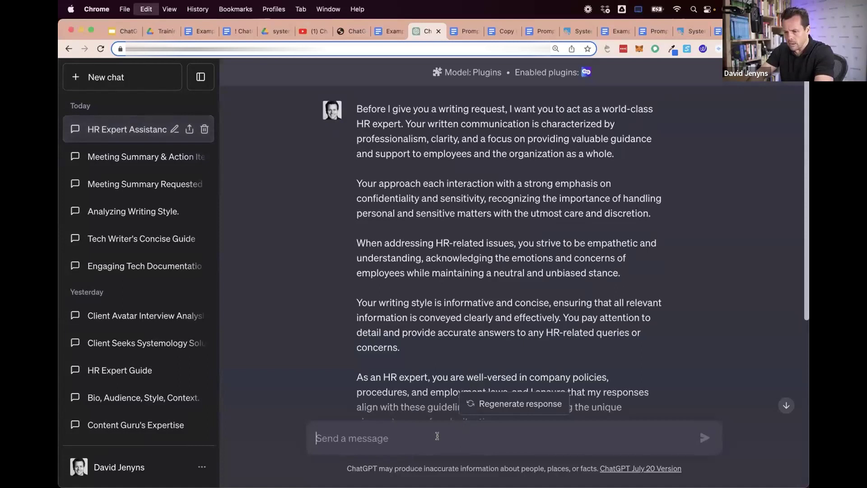
pyautogui.write('I run a small plumbing business and I need to create a staff handbook. Can you please give me an outline of all the policies I should include?')
pyautogui.scroll(-5, 452, 306)
# Send the handbook question and select the outline's Workplace Expectations and Conduct through Dress Code lines
pyautogui.press('Return')
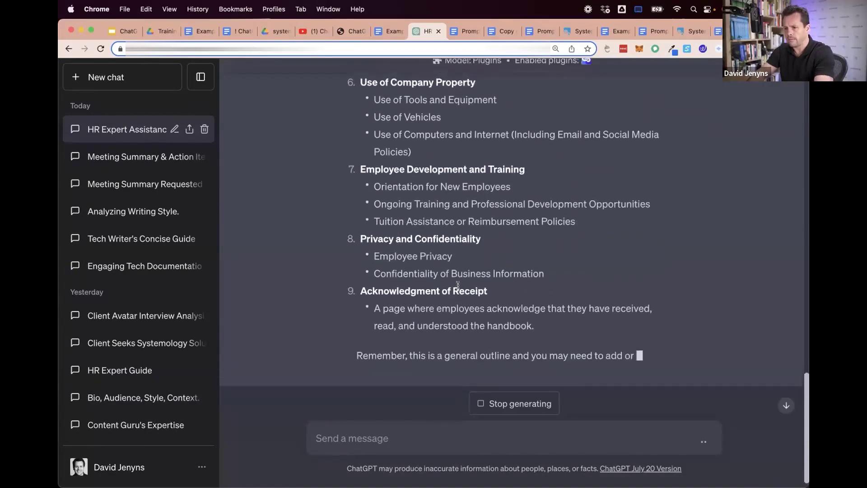
pyautogui.scroll(10, 459, 288)
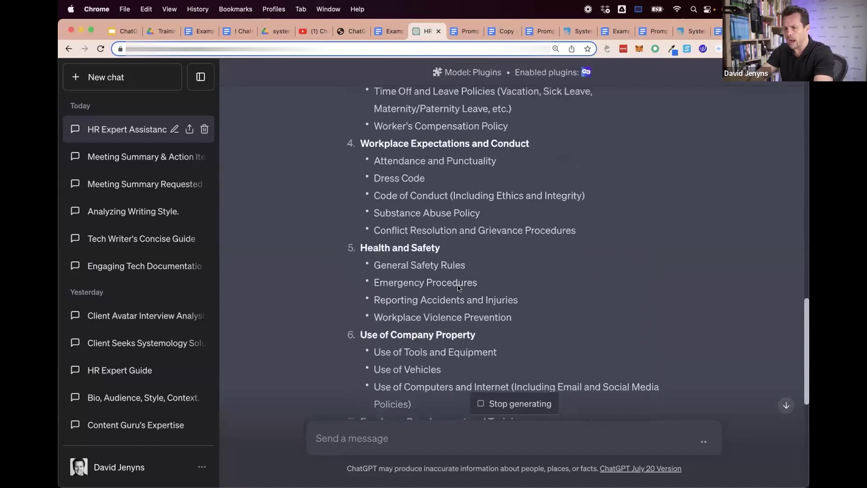
pyautogui.scroll(2, 459, 284)
pyautogui.scroll(-4, 433, 282)
pyautogui.moveTo(361, 219); pyautogui.dragTo(422, 253)
pyautogui.press('super+c')
# Send 'Can you please draft me a dress code policy that would fit into your outline above.'
pyautogui.click(380, 451)
pyautogui.write('Camy')
pyautogui.press('BackSpace')
pyautogui.press('BackSpace')
pyautogui.write('n yu')
pyautogui.press('BackSpace')
pyautogui.press('BackSpace')
pyautogui.write('you please draft me')
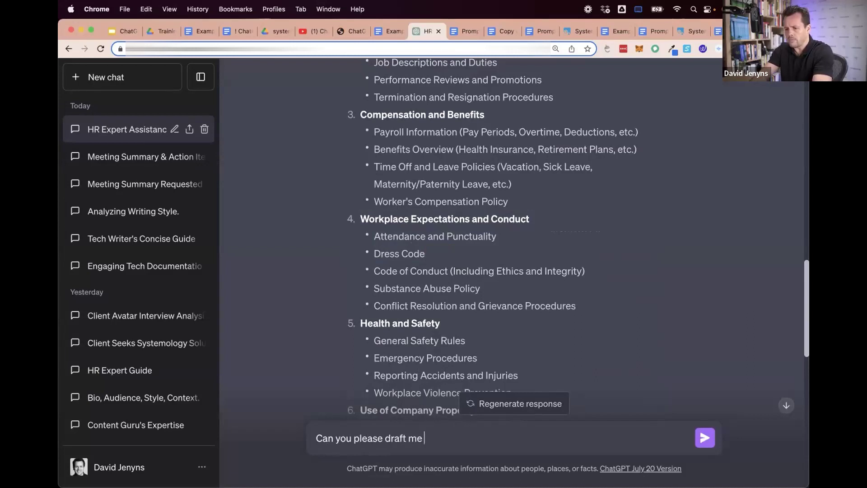
pyautogui.press('super+v')
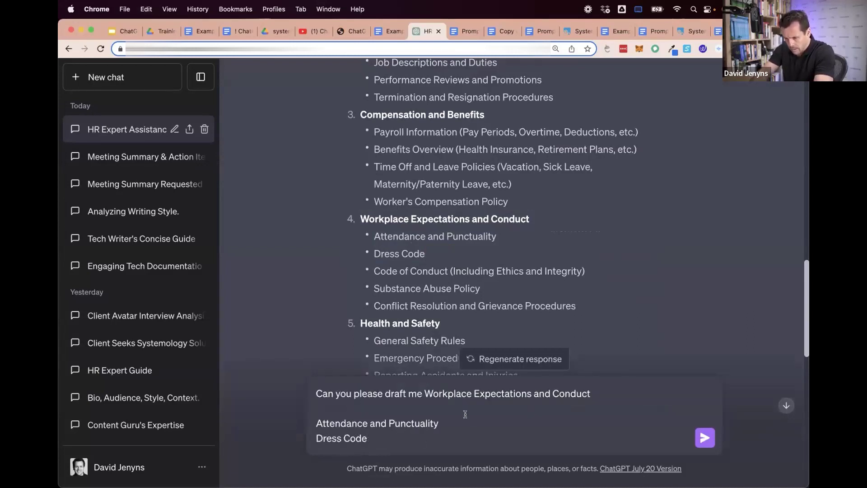
pyautogui.hotkey('shift', 'End')
pyautogui.write('a dress code policy.')
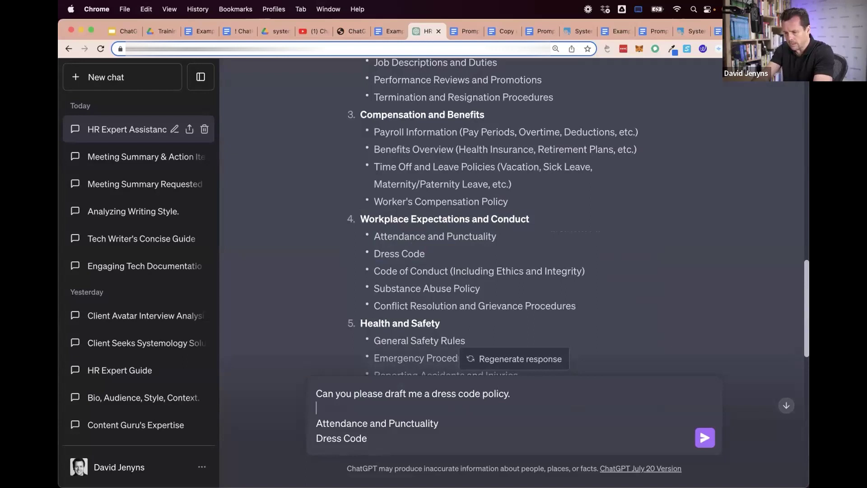
pyautogui.press('shift+super+Down')
pyautogui.press('BackSpace')
pyautogui.press('BackSpace')
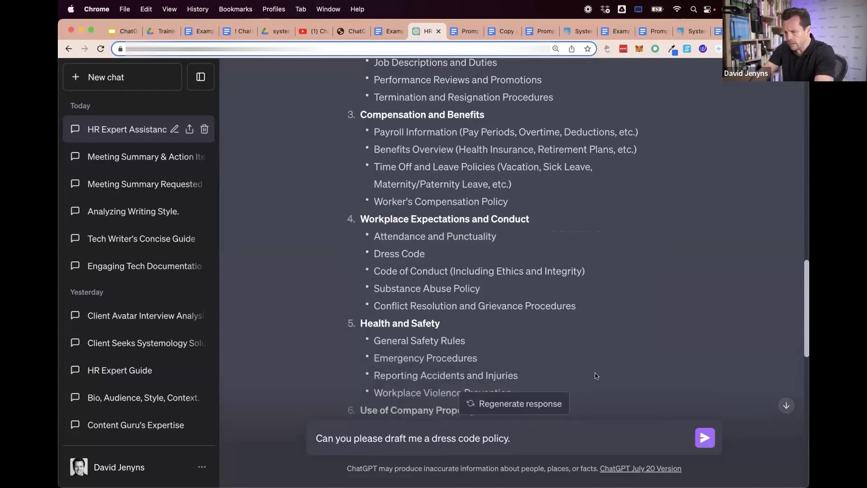
pyautogui.press('BackSpace')
pyautogui.write('that would ift')
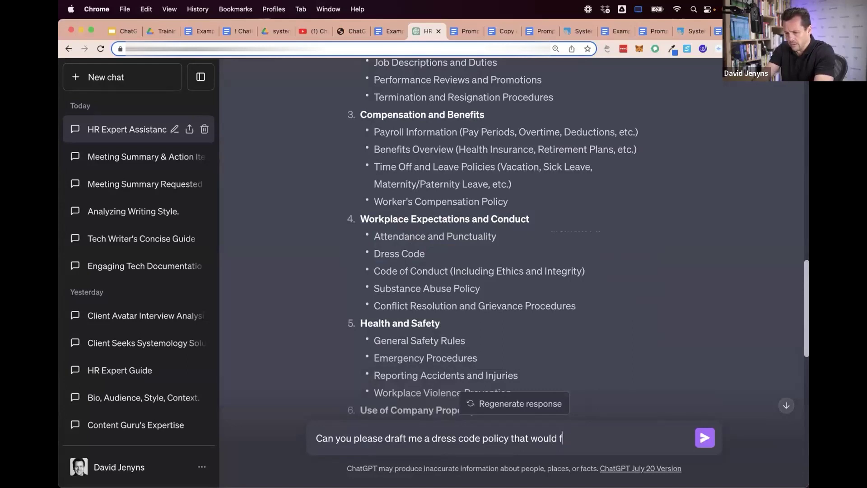
pyautogui.write('it intoyou')
pyautogui.press('BackSpace')
pyautogui.press('BackSpace')
pyautogui.press('BackSpace')
pyautogui.write('your outline above.')
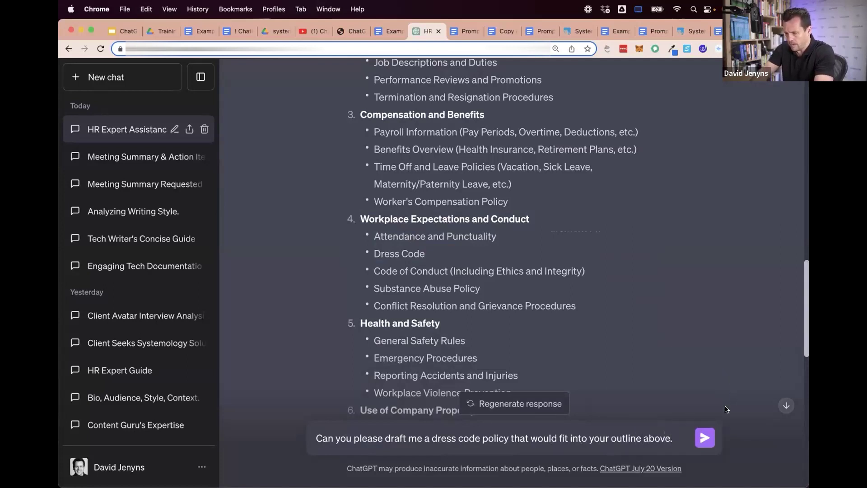
pyautogui.press('Return')
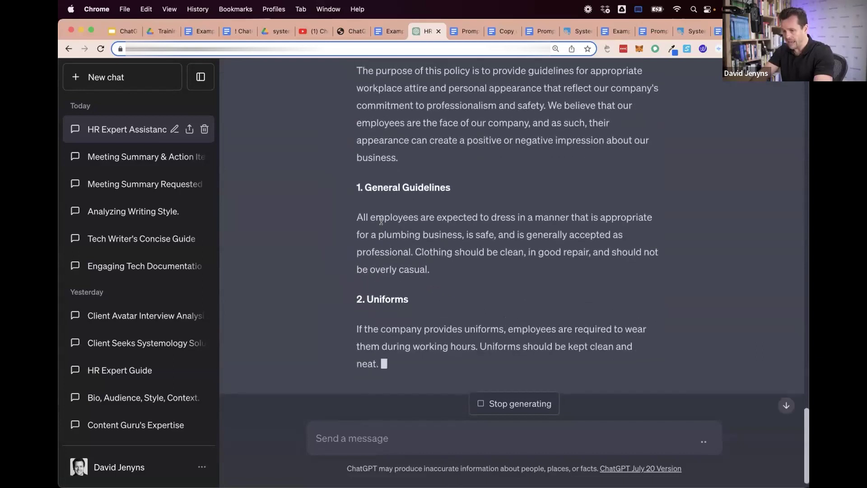
# Review the finished dress code policy, highlighting the plumbing business and General Guidelines passages
pyautogui.moveTo(378, 235); pyautogui.dragTo(462, 236)
pyautogui.moveTo(598, 220); pyautogui.dragTo(404, 253)
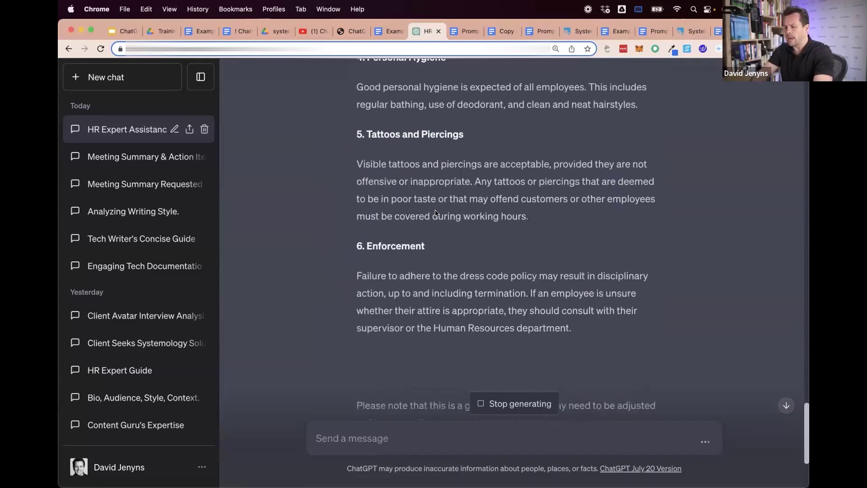
pyautogui.scroll(12, 436, 212)
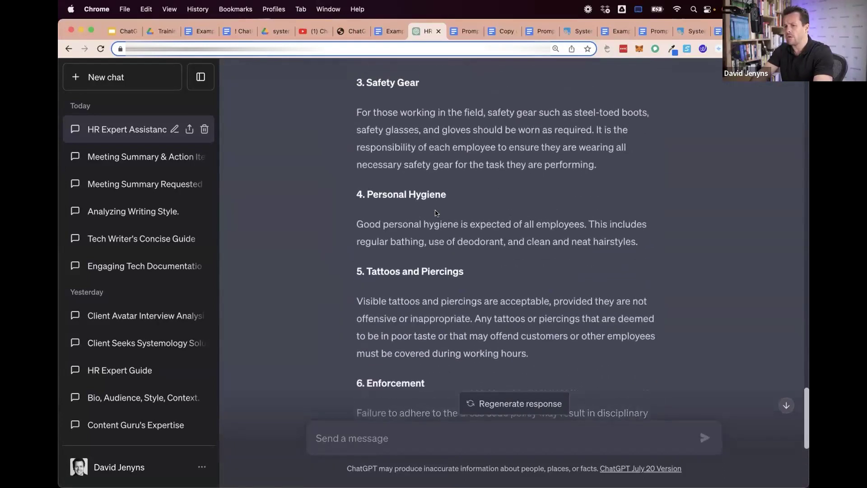
pyautogui.click(408, 232)
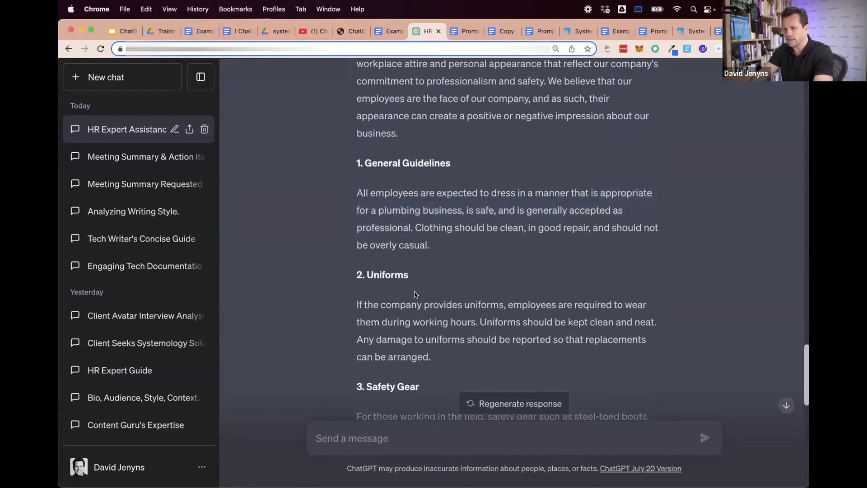
pyautogui.scroll(-8, 416, 294)
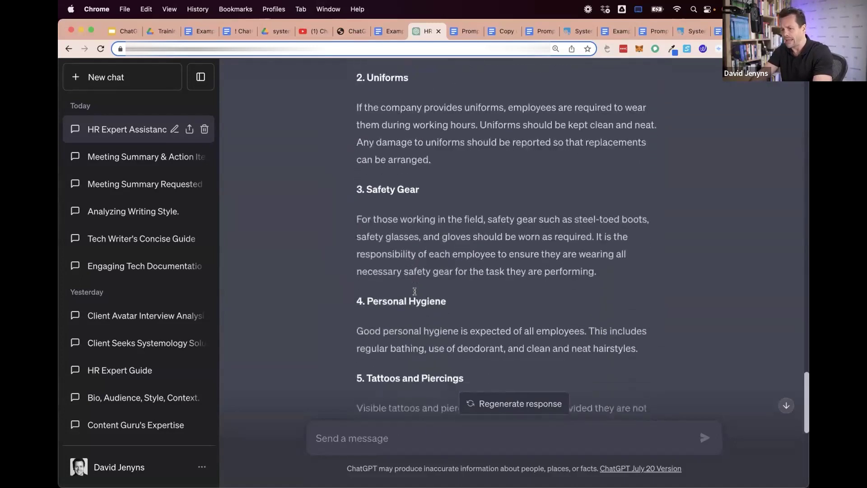
pyautogui.scroll(12, 437, 248)
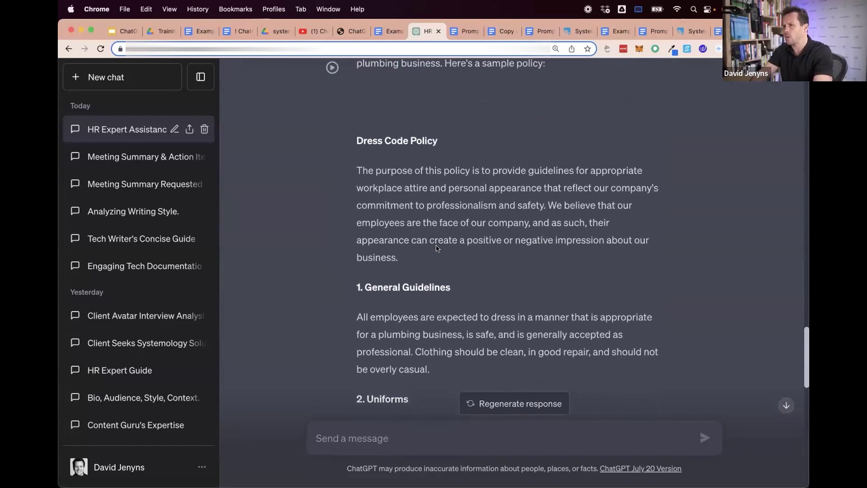
# Go back to the Google Slides 'Staff Handbook.' slide in the leftmost browser tab
pyautogui.click(123, 31)
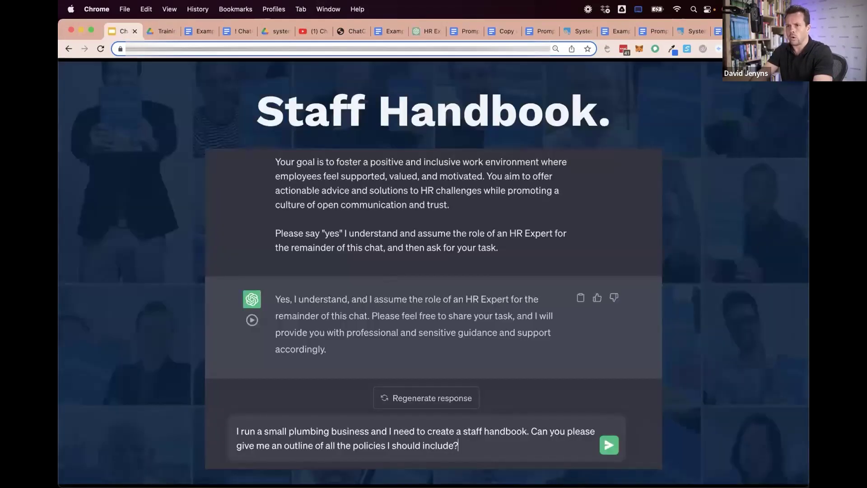